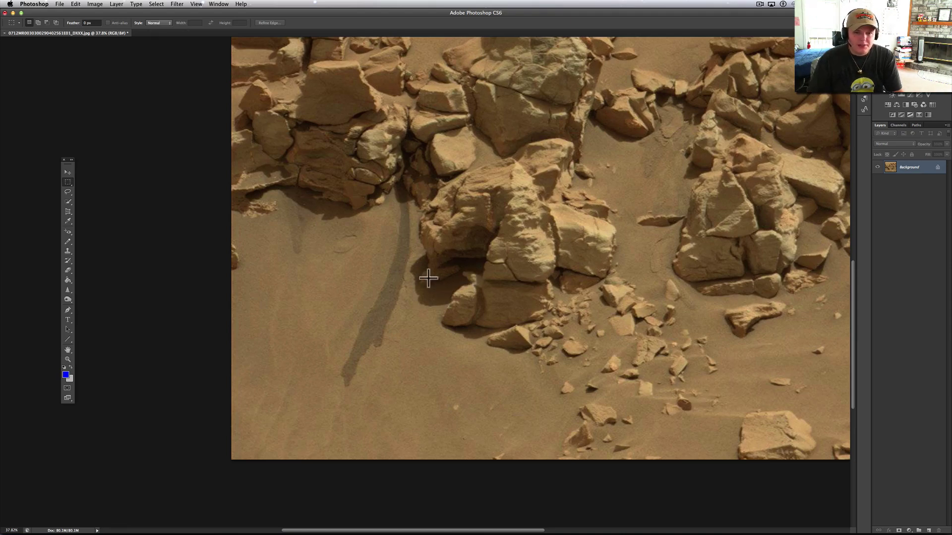
scroll(704, 240, "up", 2)
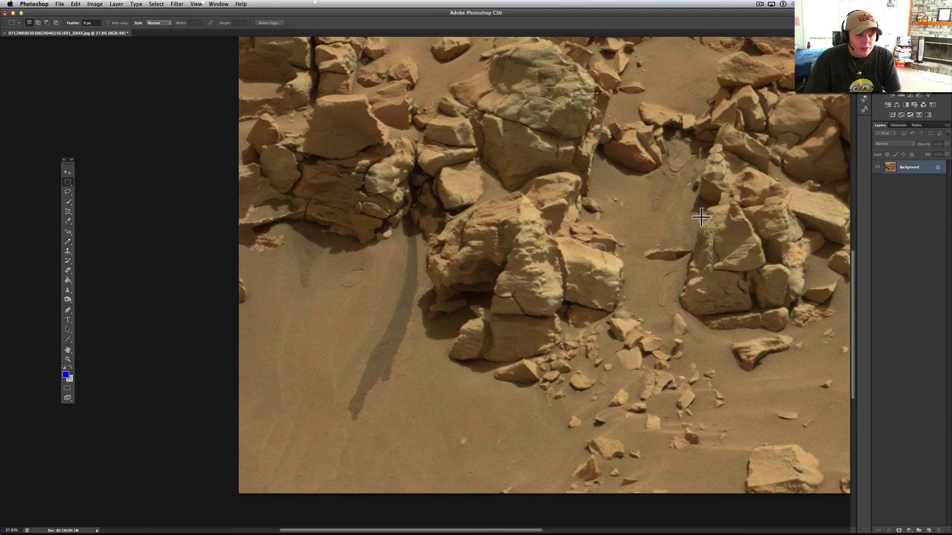
scroll(613, 217, "right", 3)
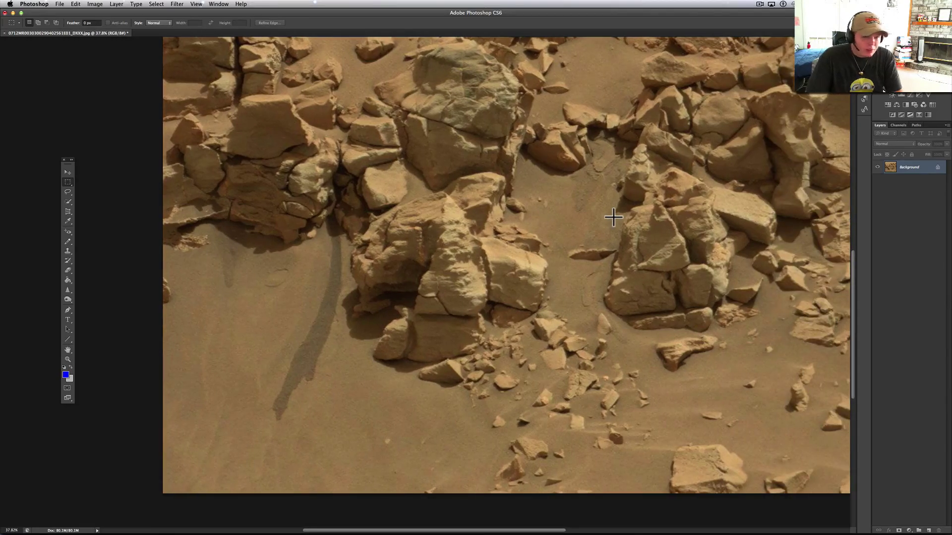
scroll(612, 216, "up", 2)
scroll(614, 215, "left", 3)
scroll(614, 215, "left", 3)
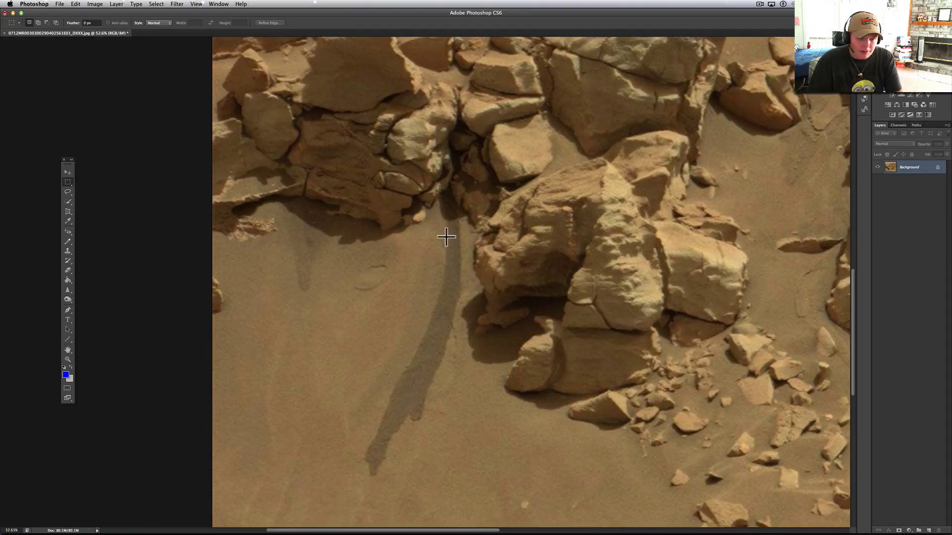
scroll(435, 191, "up", 1)
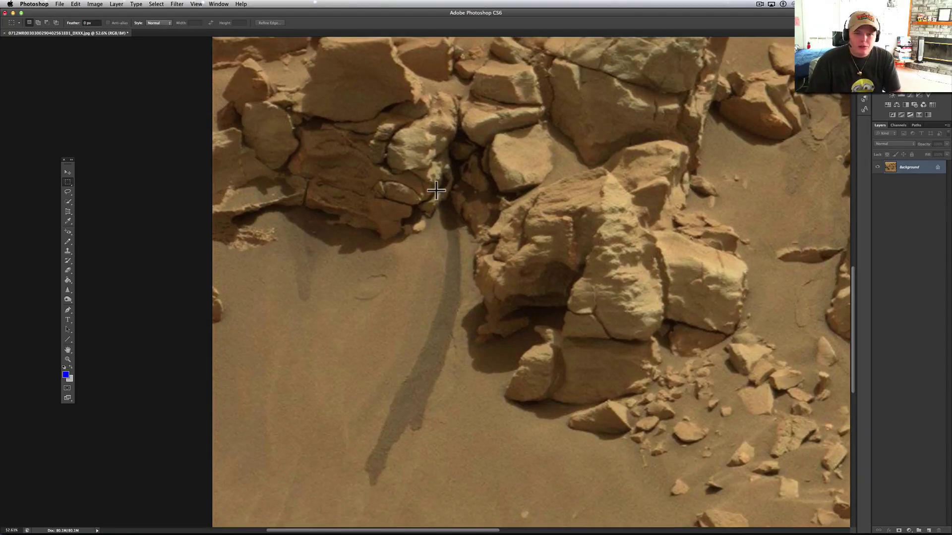
scroll(436, 190, "up", 5)
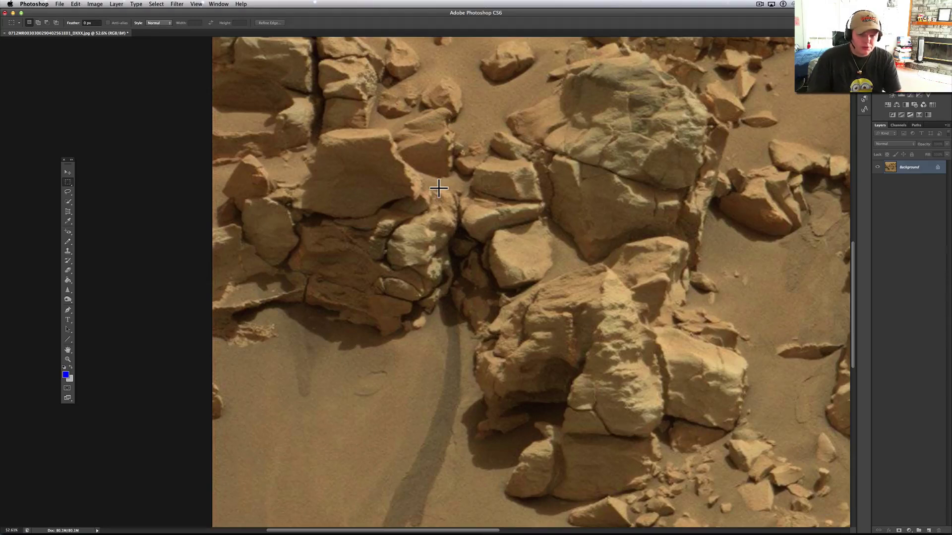
scroll(439, 188, "down", 4)
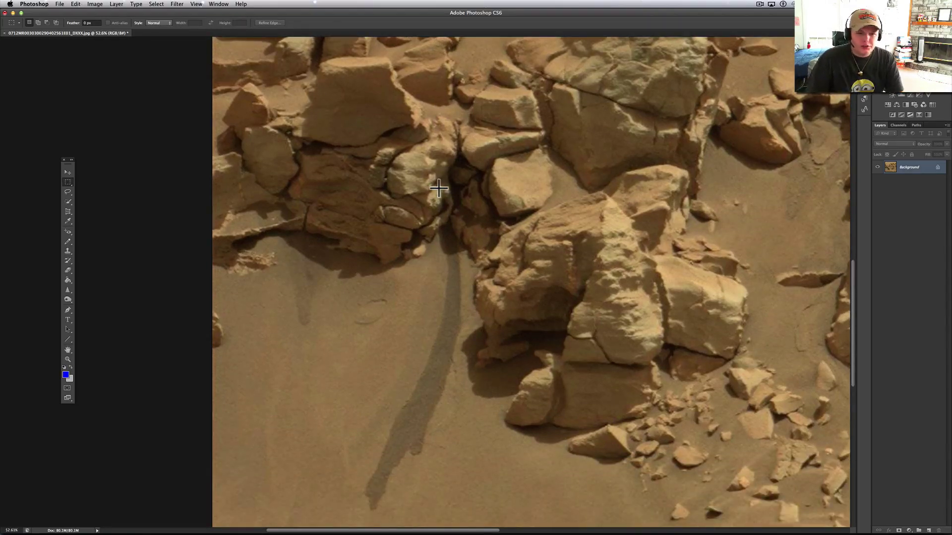
scroll(438, 188, "down", 5)
scroll(439, 188, "down", 3)
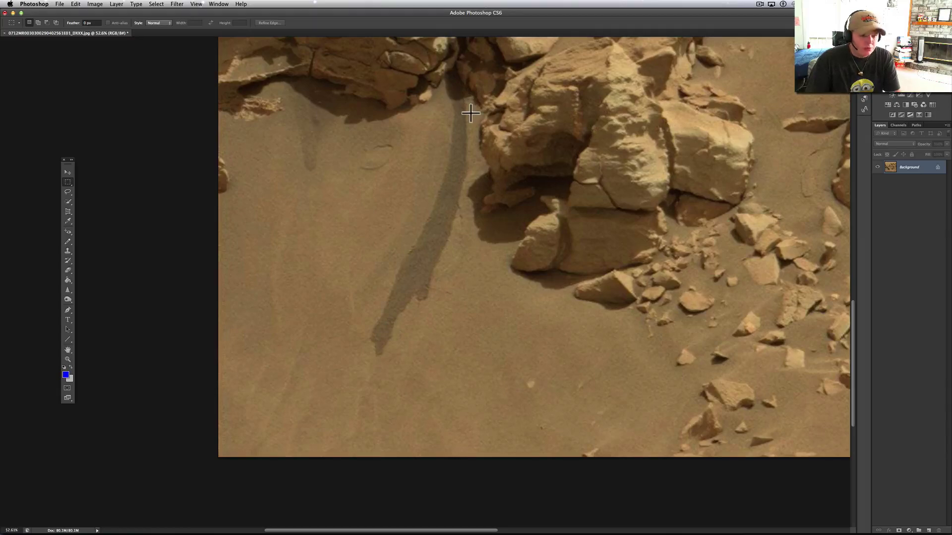
scroll(467, 111, "up", 2)
scroll(467, 111, "up", 2)
scroll(468, 112, "up", 2)
scroll(471, 113, "down", 3)
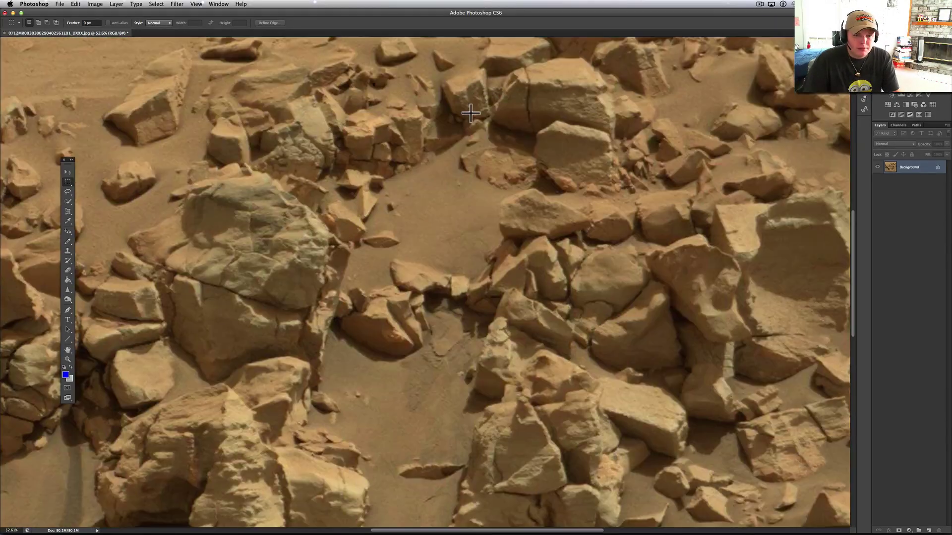
scroll(471, 112, "down", 3)
scroll(471, 112, "down", 3)
Examine the full-size NASA rover rock image in Chrome, then return to Photoshop
key("super+Tab")
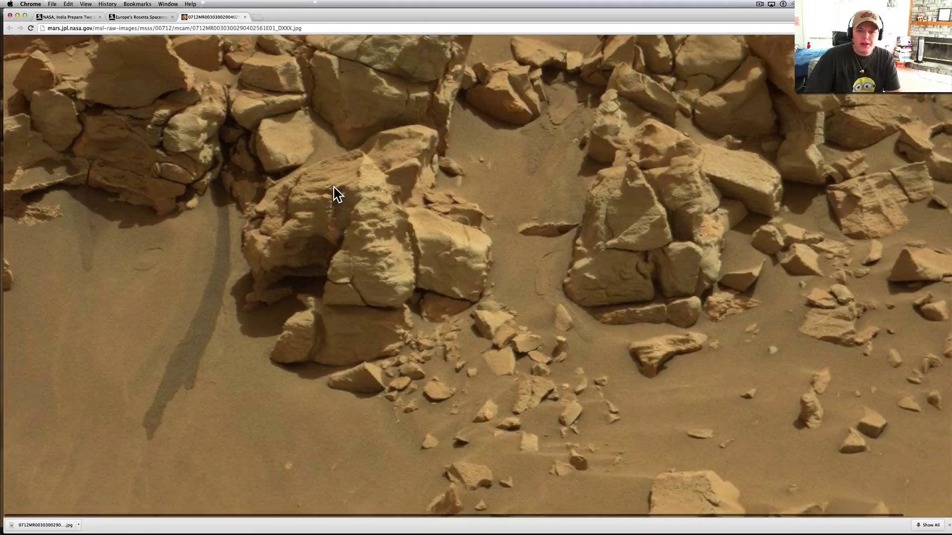
scroll(334, 195, "up", 3)
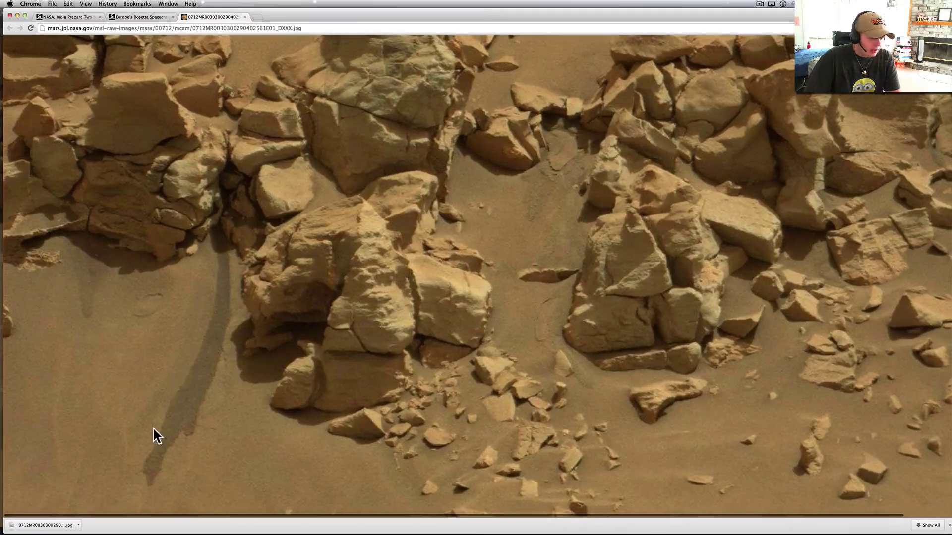
scroll(146, 442, "up", 5)
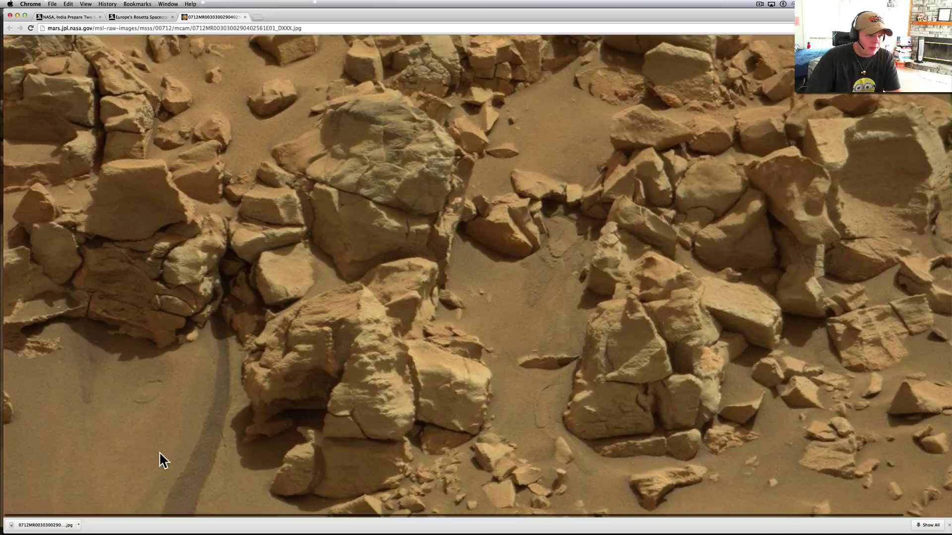
key("super+Tab")
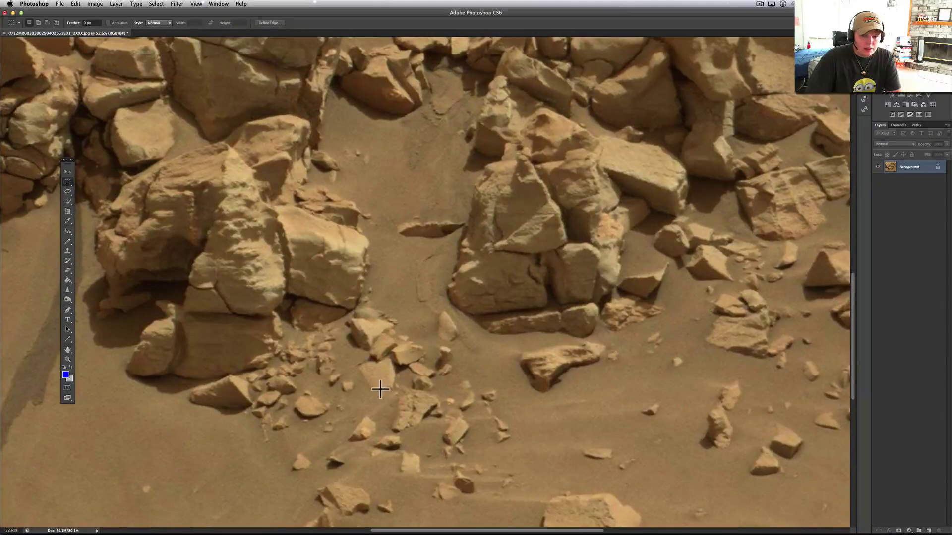
scroll(380, 388, "down", 5)
scroll(379, 388, "up", 5)
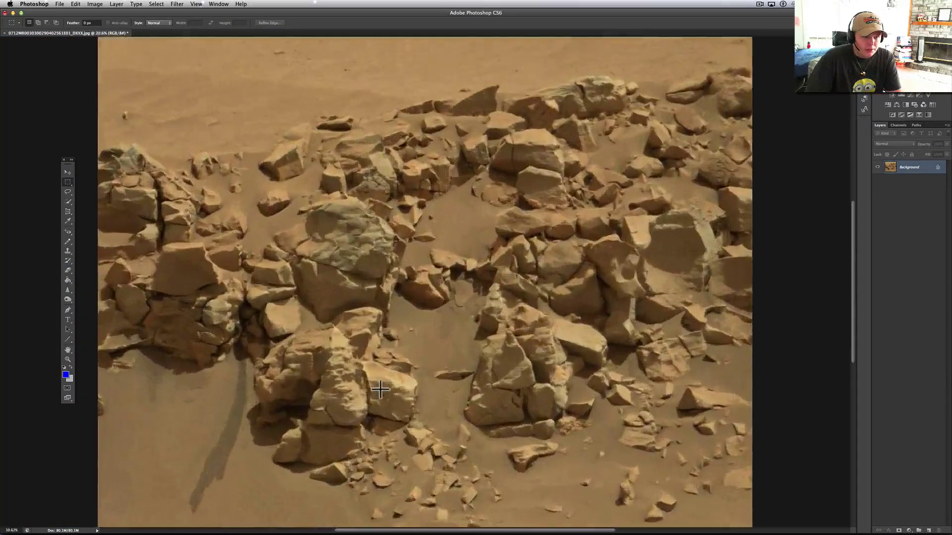
scroll(380, 389, "down", 2)
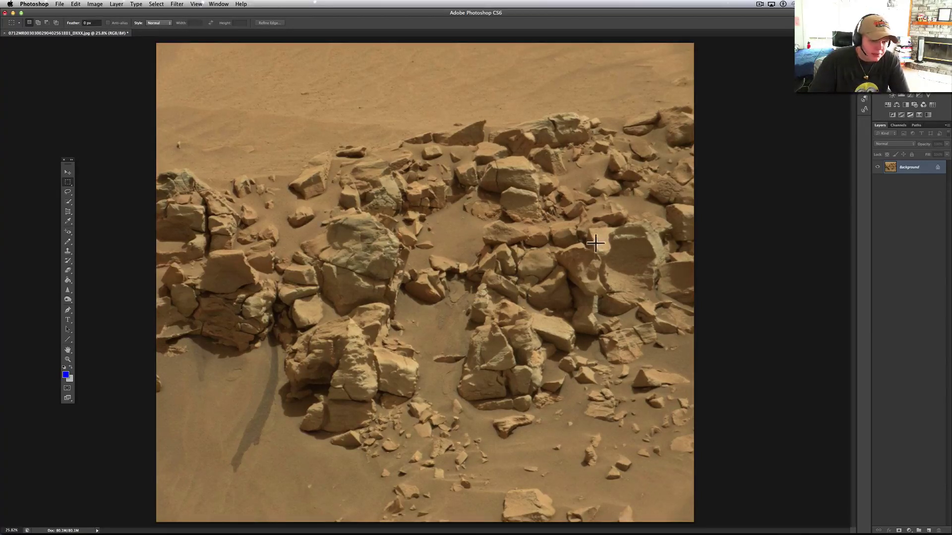
Fit the whole rover photo at about 25.8% zoom and select the Move tool
left_click(67, 174)
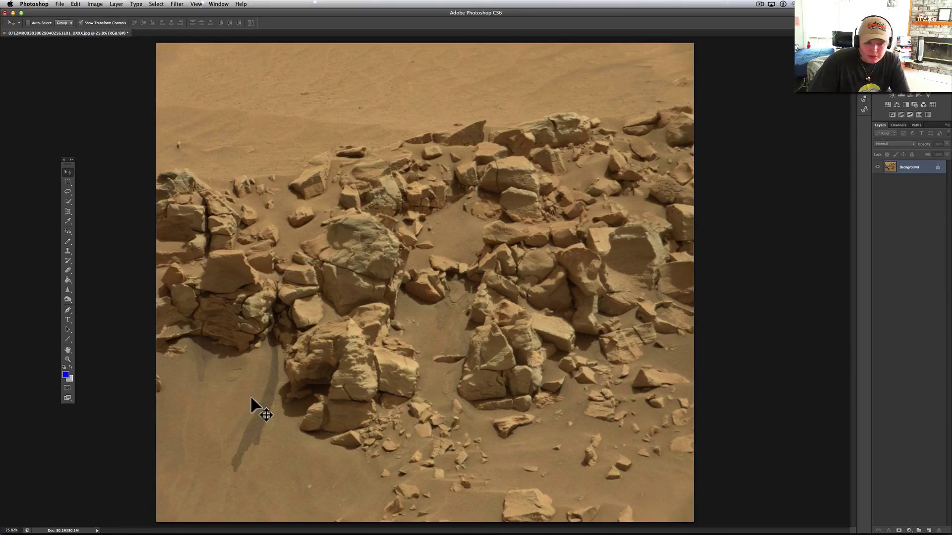
scroll(251, 398, "up", 2)
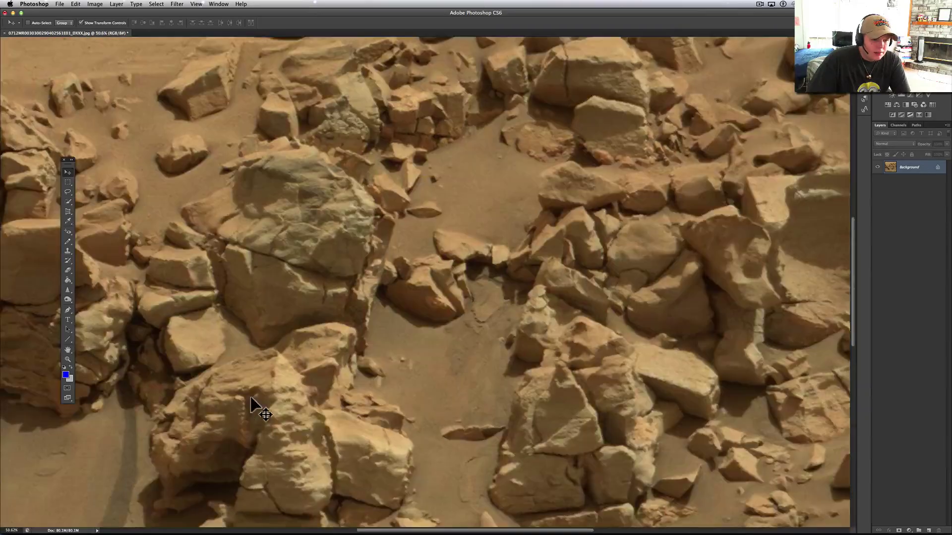
scroll(251, 398, "up", 2)
scroll(251, 398, "up", 2)
scroll(251, 405, "down", 3)
scroll(251, 405, "left", 2)
scroll(251, 405, "down", 2)
scroll(250, 405, "left", 2)
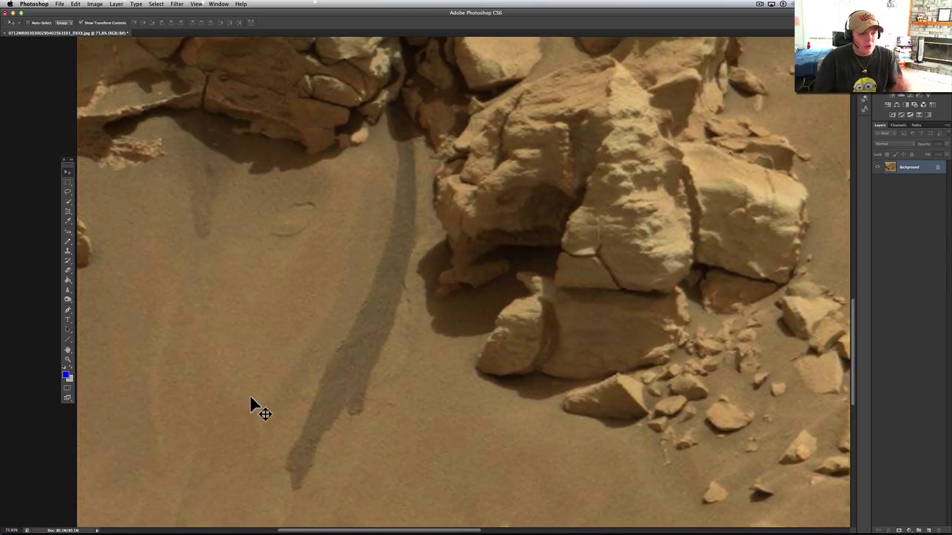
scroll(224, 137, "left", 1)
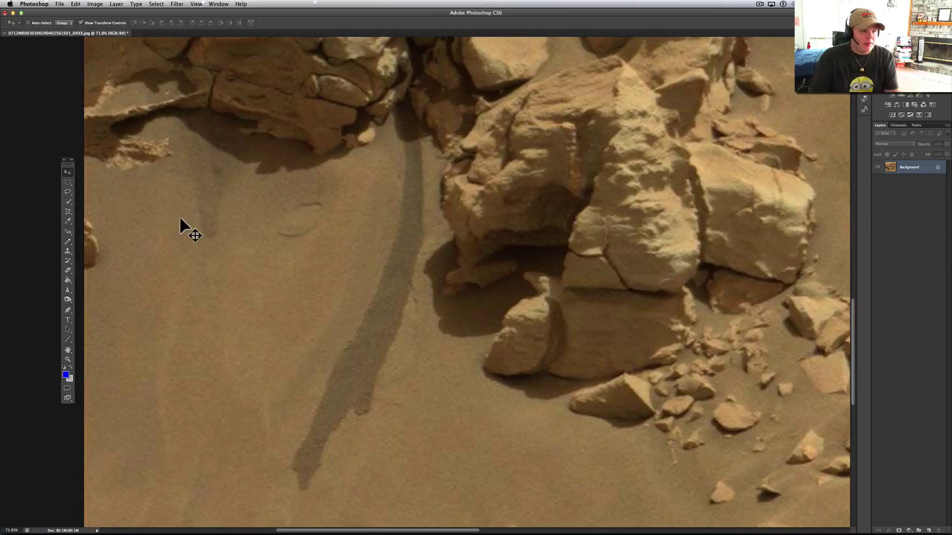
scroll(388, 291, "up", 5)
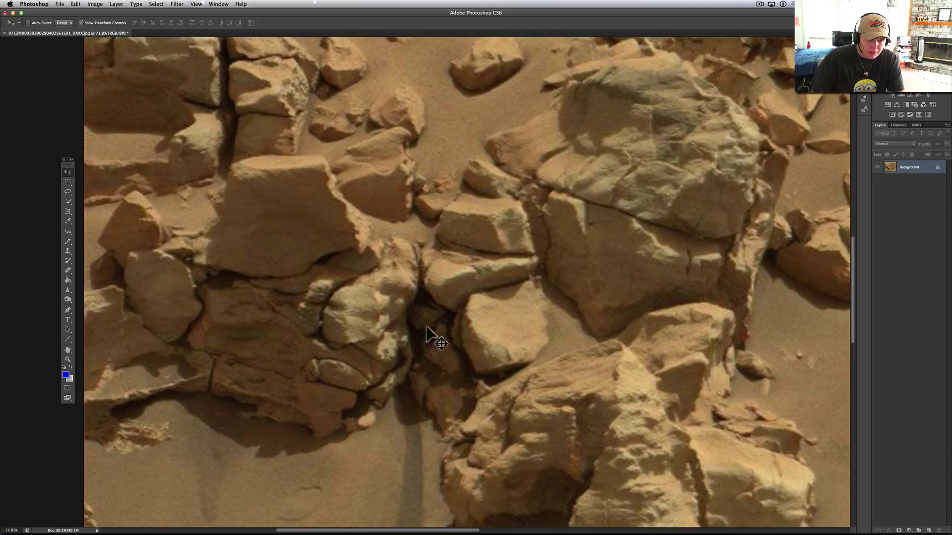
scroll(440, 394, "down", 2)
scroll(442, 393, "down", 2)
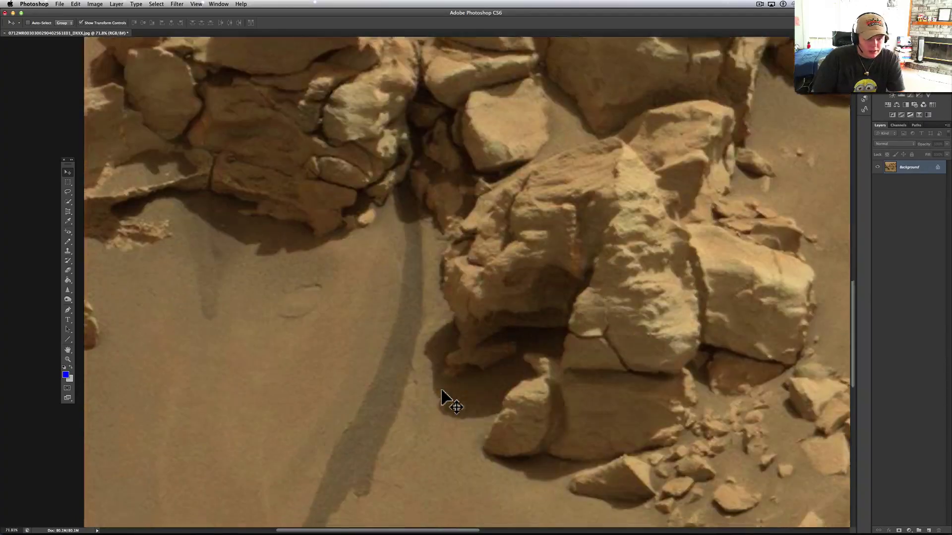
scroll(442, 400, "down", 2)
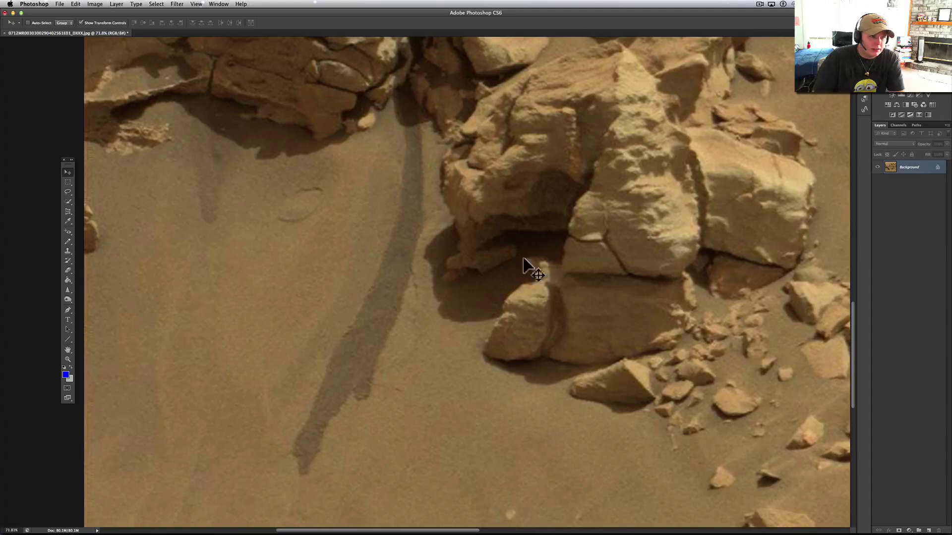
Zoom to 72% on the dark streak, attempt a move, and dismiss the locked-layer alert
left_click(369, 239)
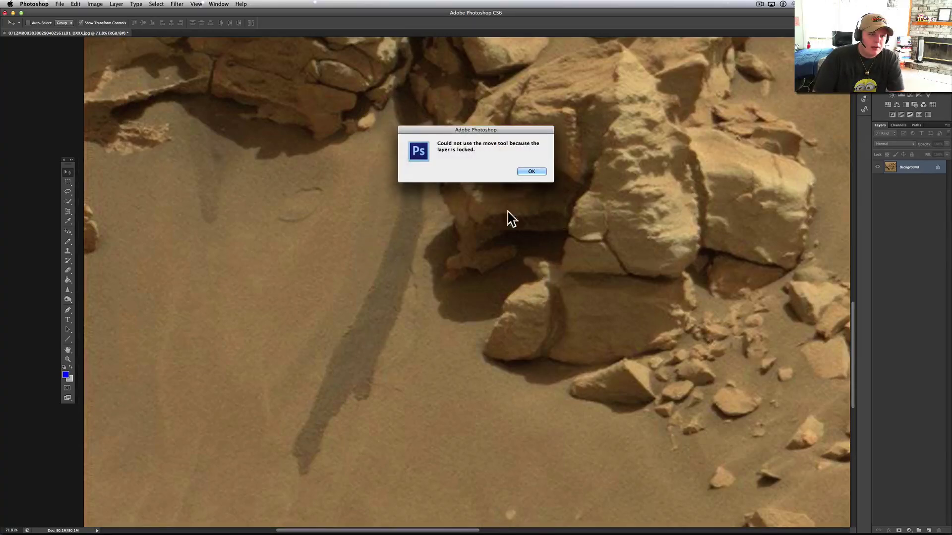
left_click(529, 172)
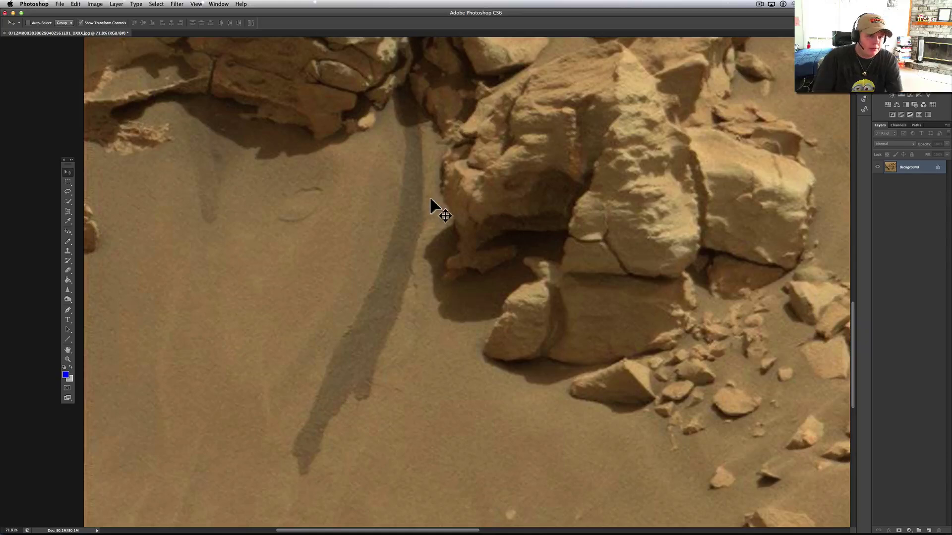
scroll(374, 206, "down", 2)
scroll(372, 208, "down", 3)
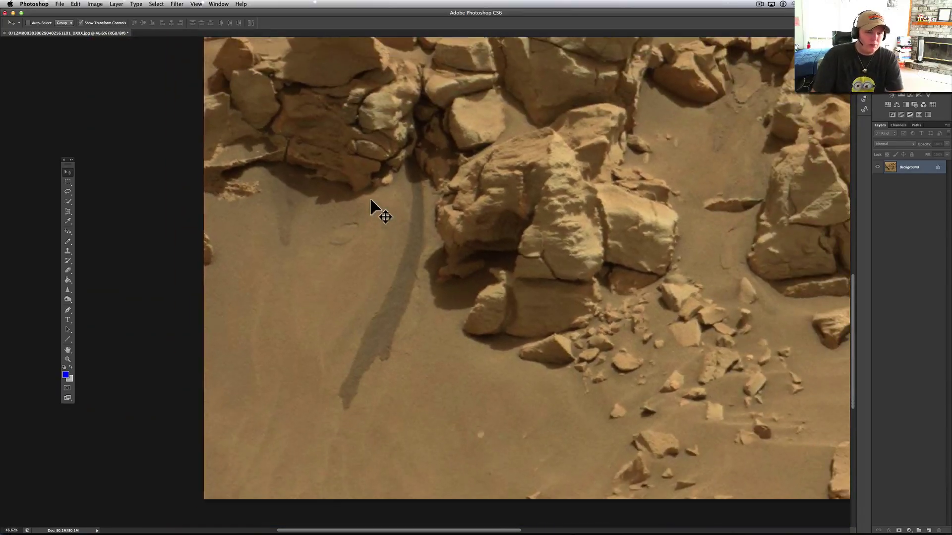
scroll(369, 197, "up", 2)
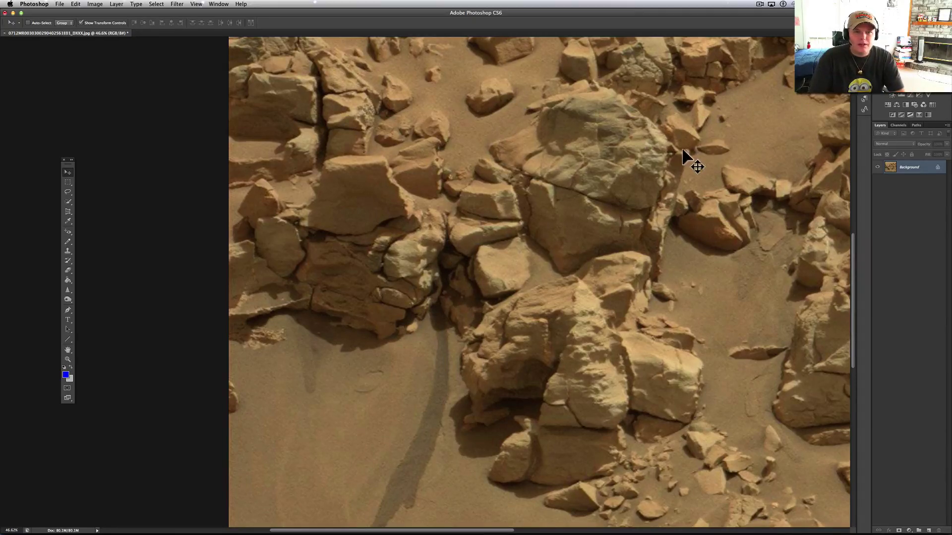
Zoom out to 46.6% over the rocks above the streak and show Stop Record
left_click(760, 5)
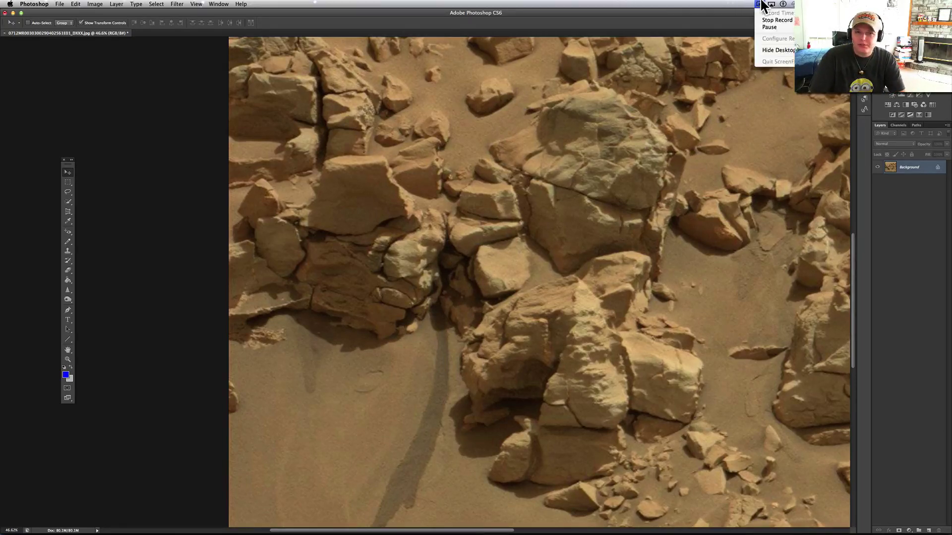